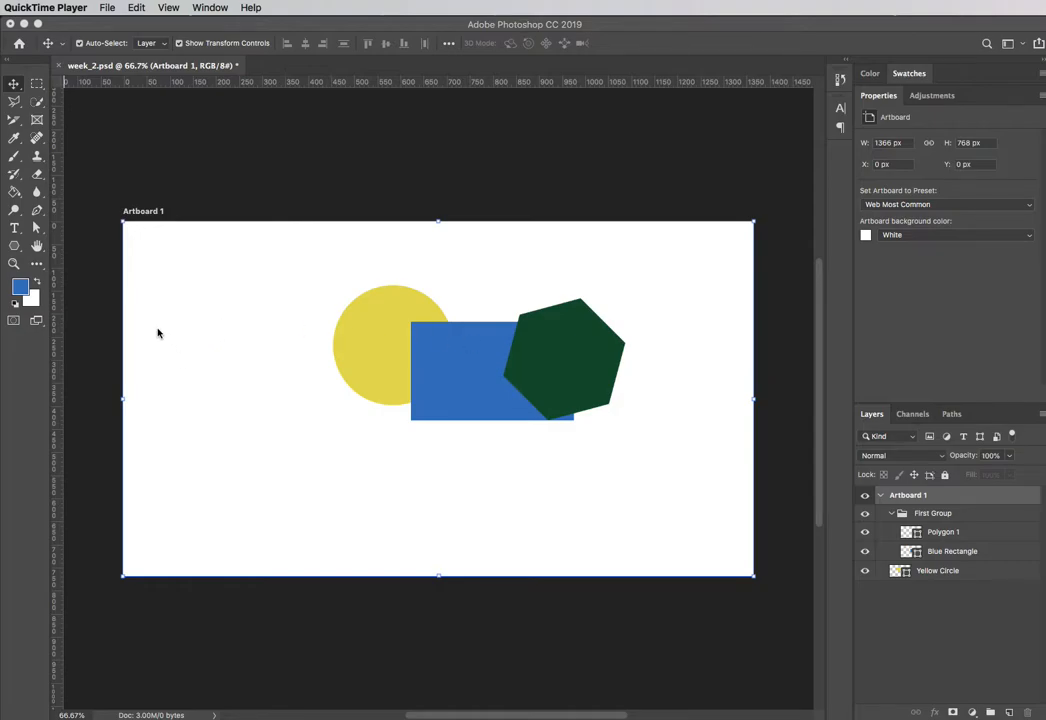
Step: Place two vertical guides on the artboard, one at about 200 px and one along the yellow circle's left edge
click(58, 359)
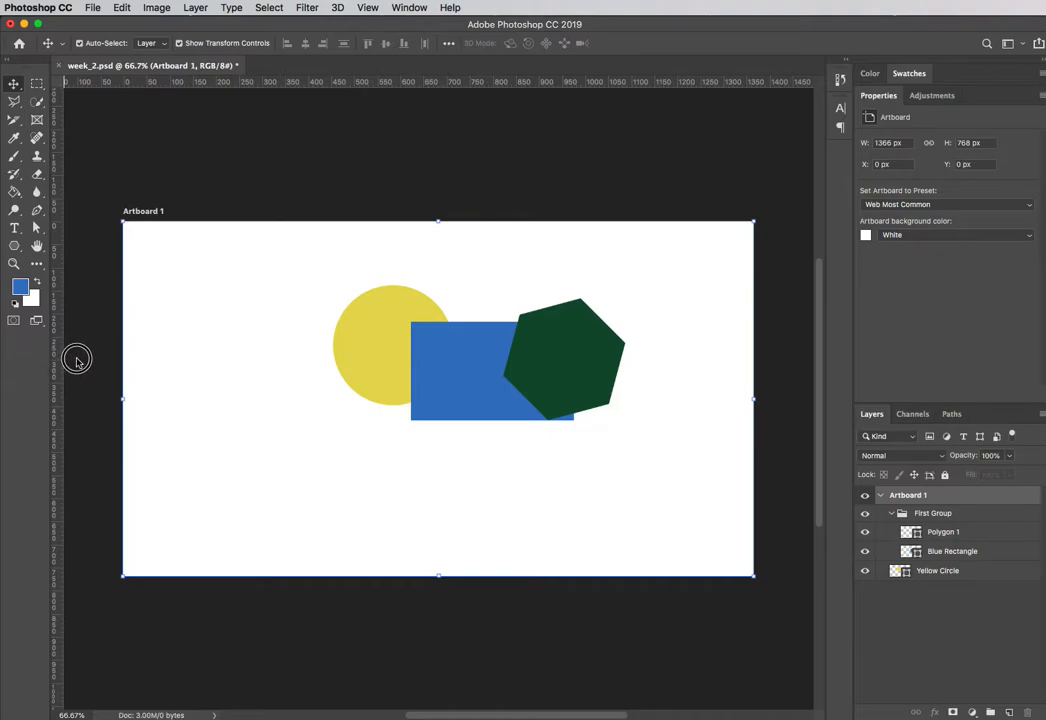
drag(61, 354, 215, 356)
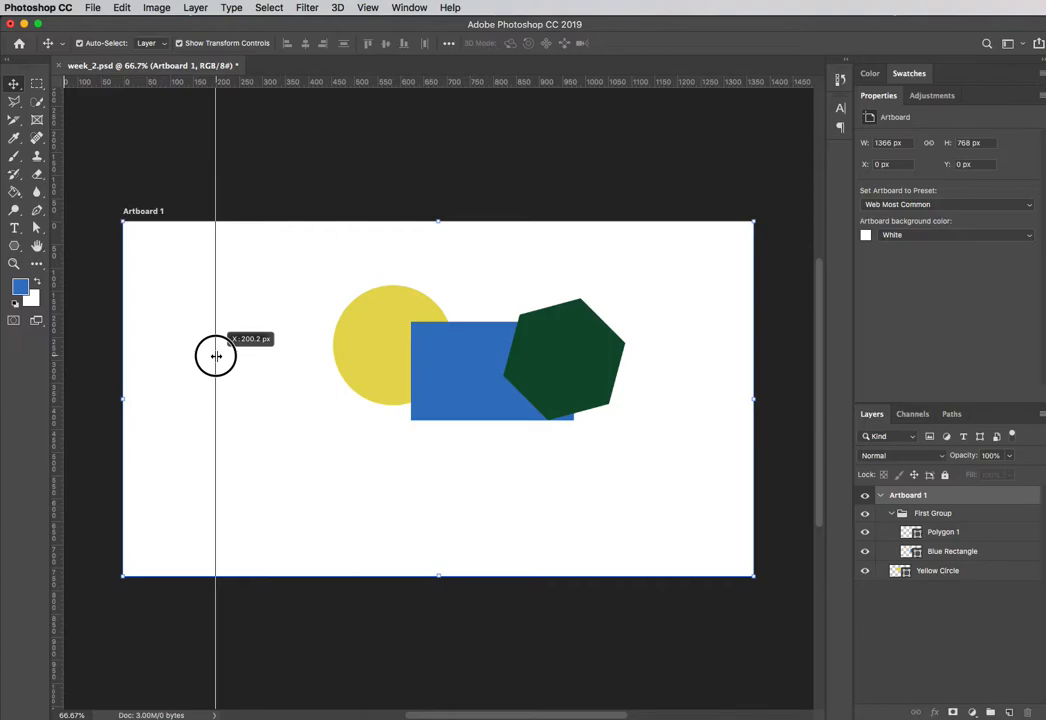
drag(215, 355, 215, 355)
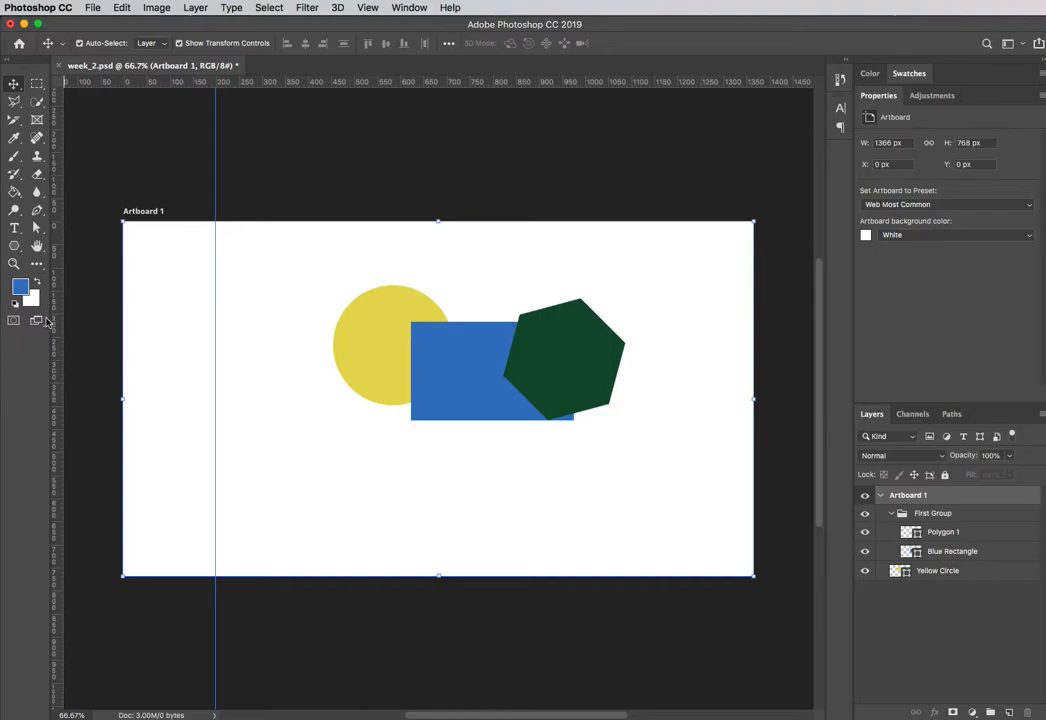
drag(56, 262, 333, 265)
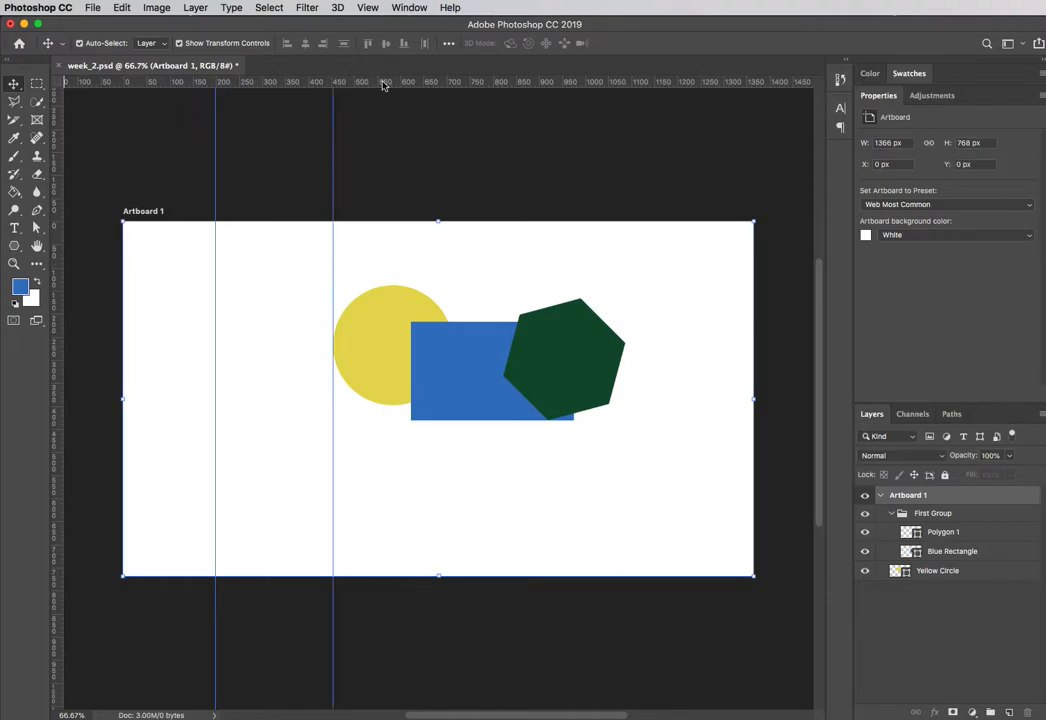
Step: Place two horizontal guides across the artboard, one at about 300 px and one at about 550 px
drag(383, 88, 374, 361)
drag(430, 82, 422, 476)
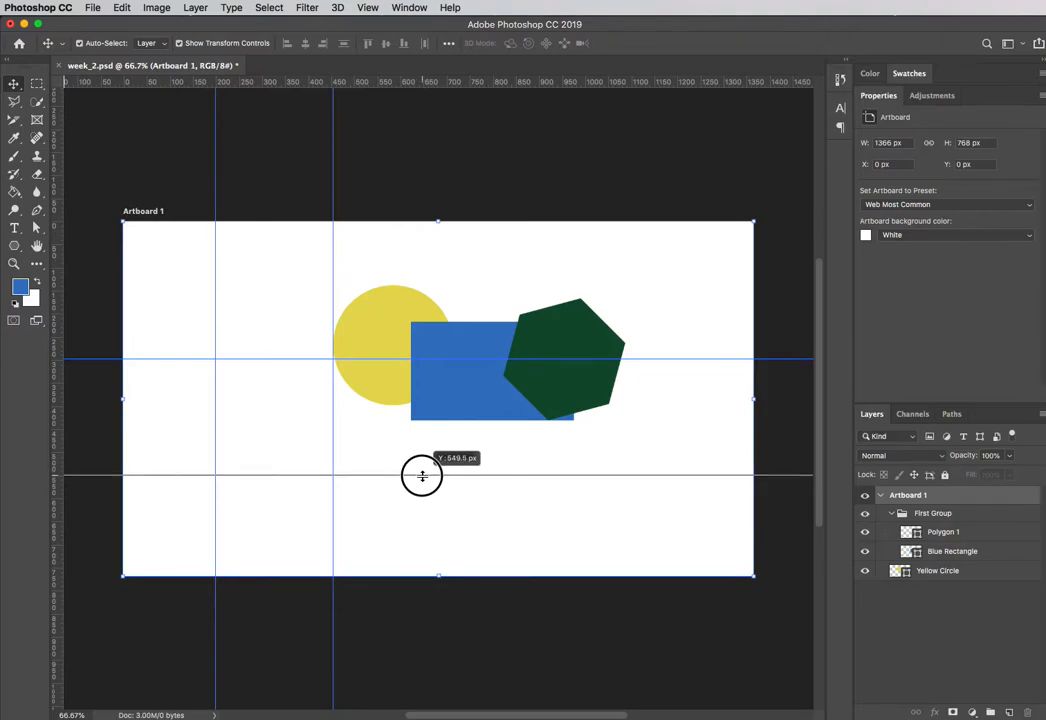
drag(422, 476, 410, 475)
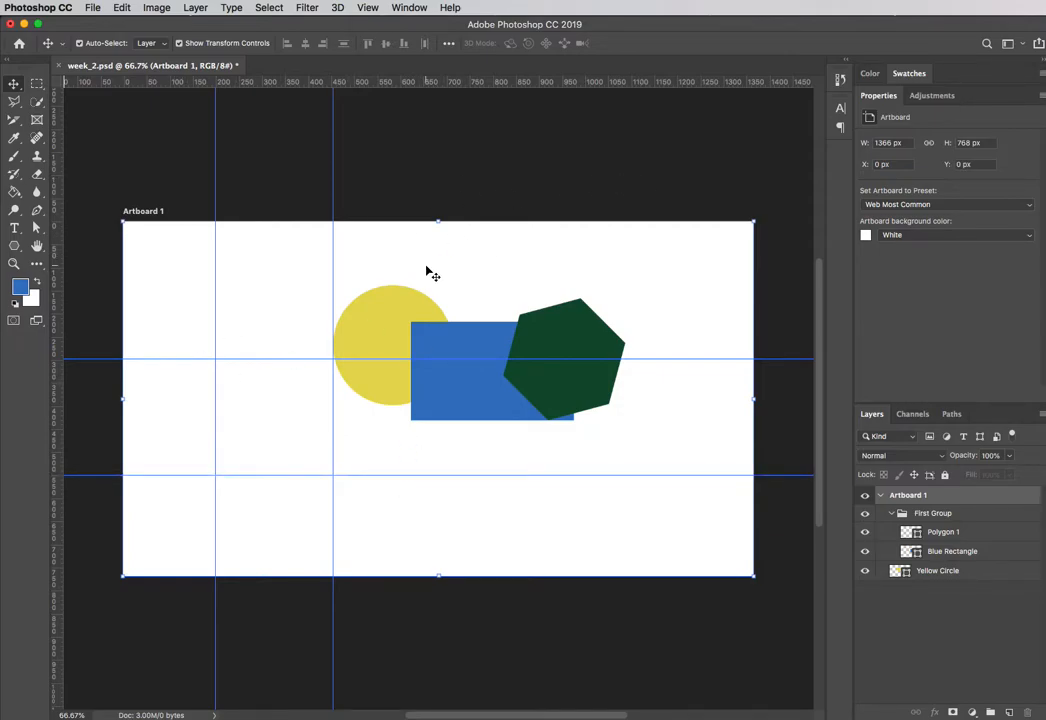
Step: Stack the yellow circle and green polygon between the vertical guides, fitting the polygon's height between the two horizontal guides
drag(388, 315, 266, 262)
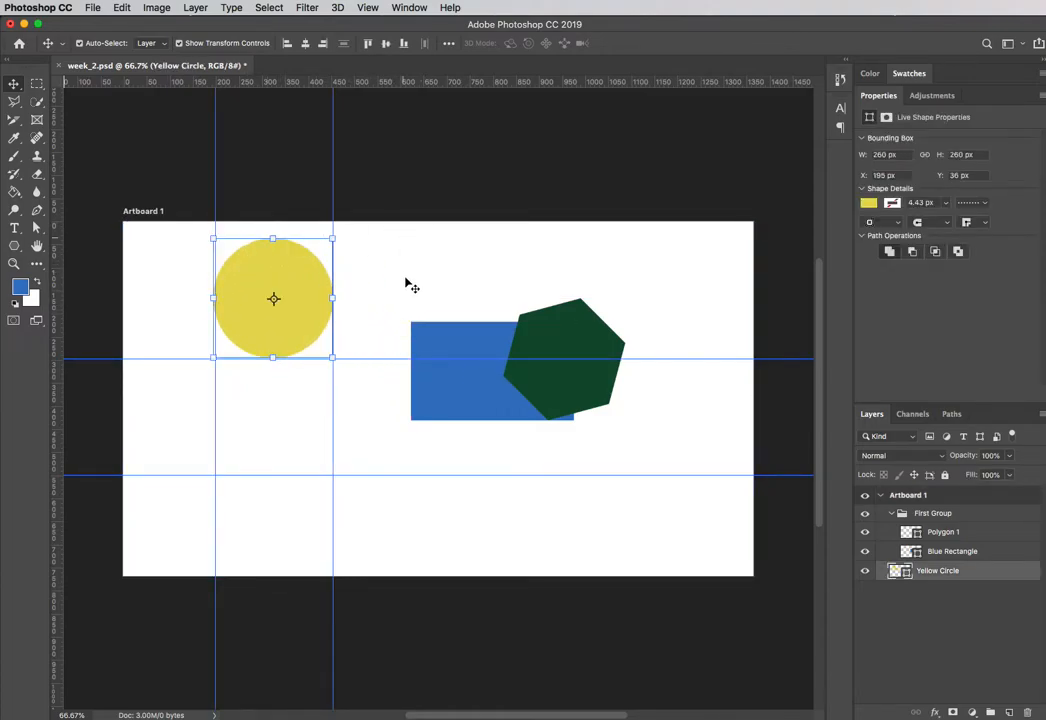
drag(560, 342, 276, 409)
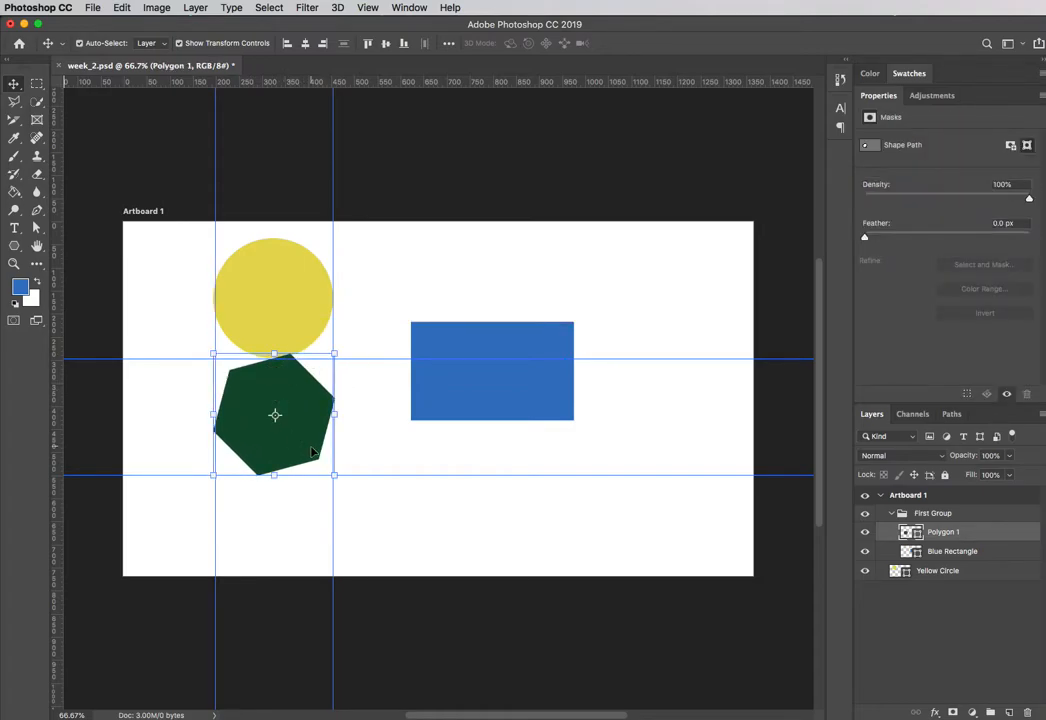
key(ctrl+t)
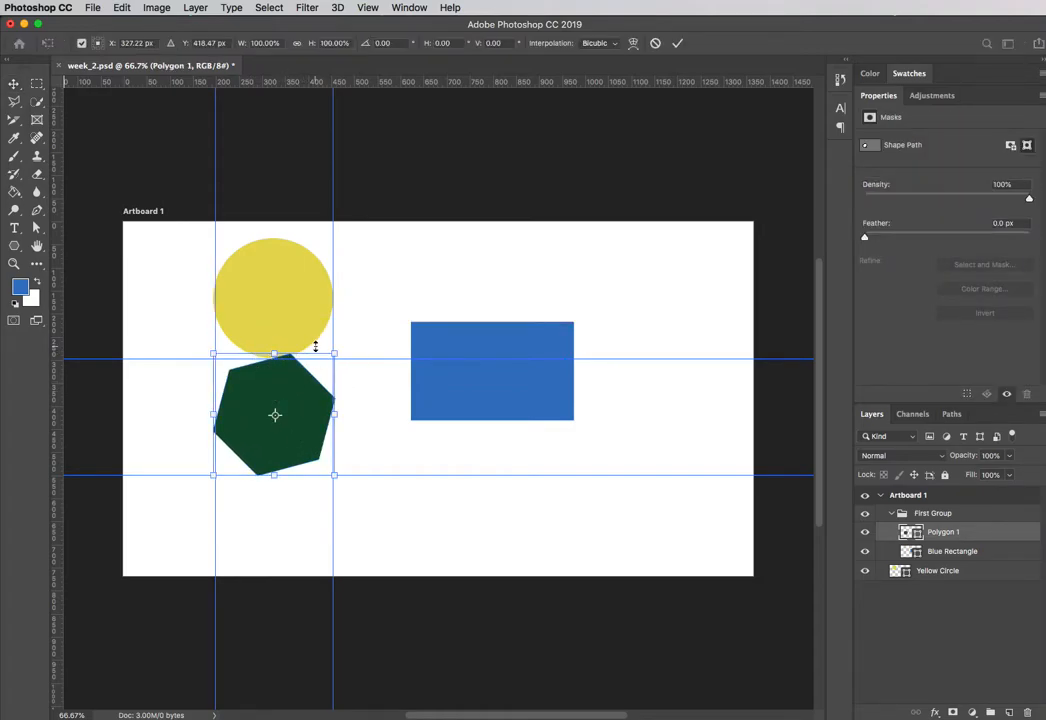
drag(274, 354, 275, 359)
Step: Move the blue rectangle under the lower horizontal guide and narrow it to 255 px to fit between the vertical guides
click(467, 348)
click(472, 350)
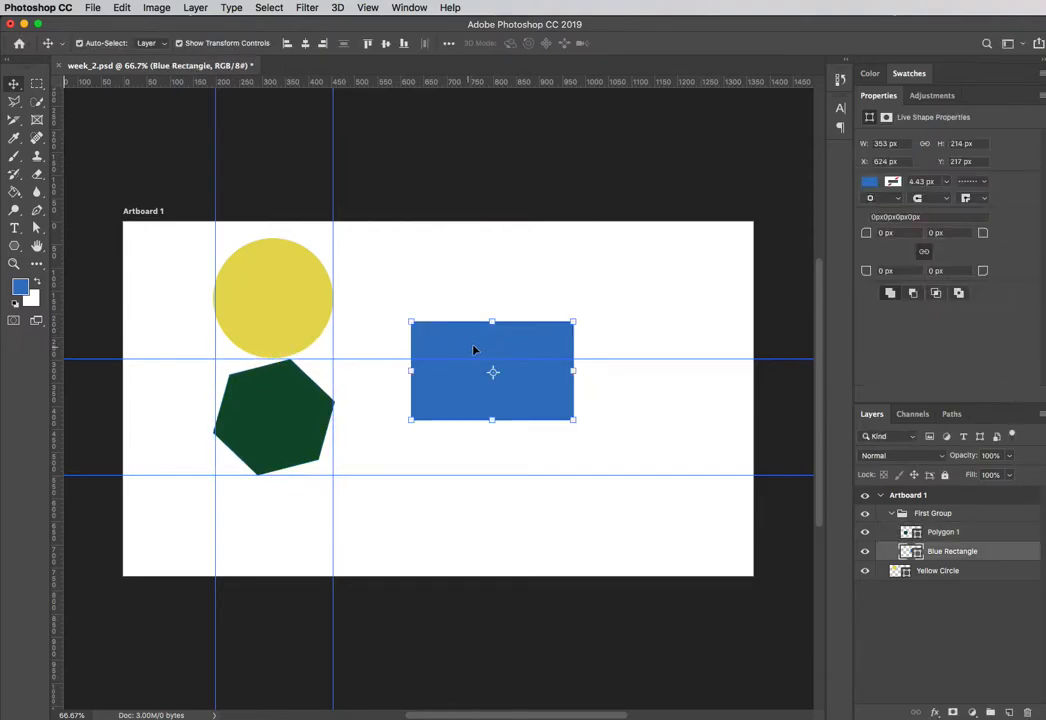
drag(492, 352, 309, 500)
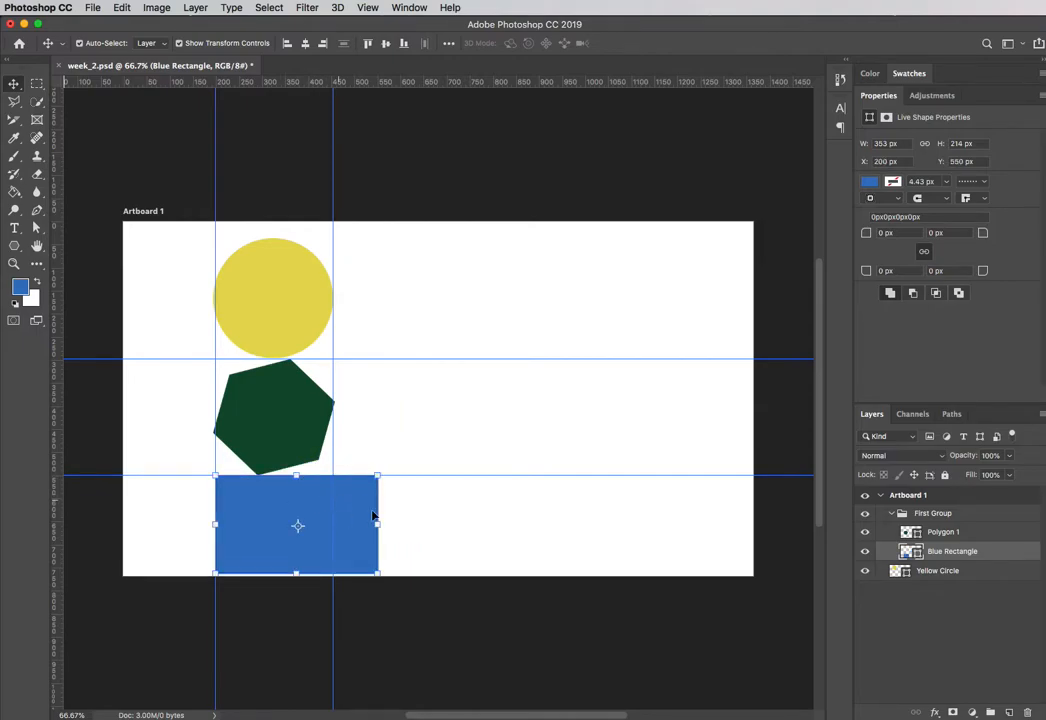
drag(380, 521, 332, 528)
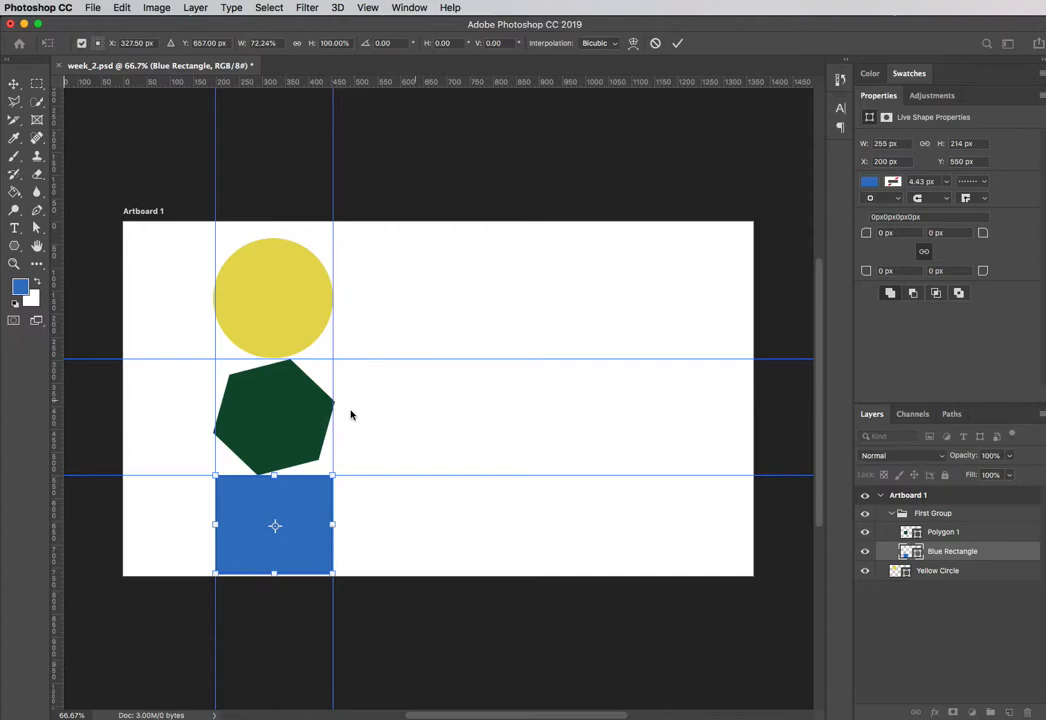
click(677, 45)
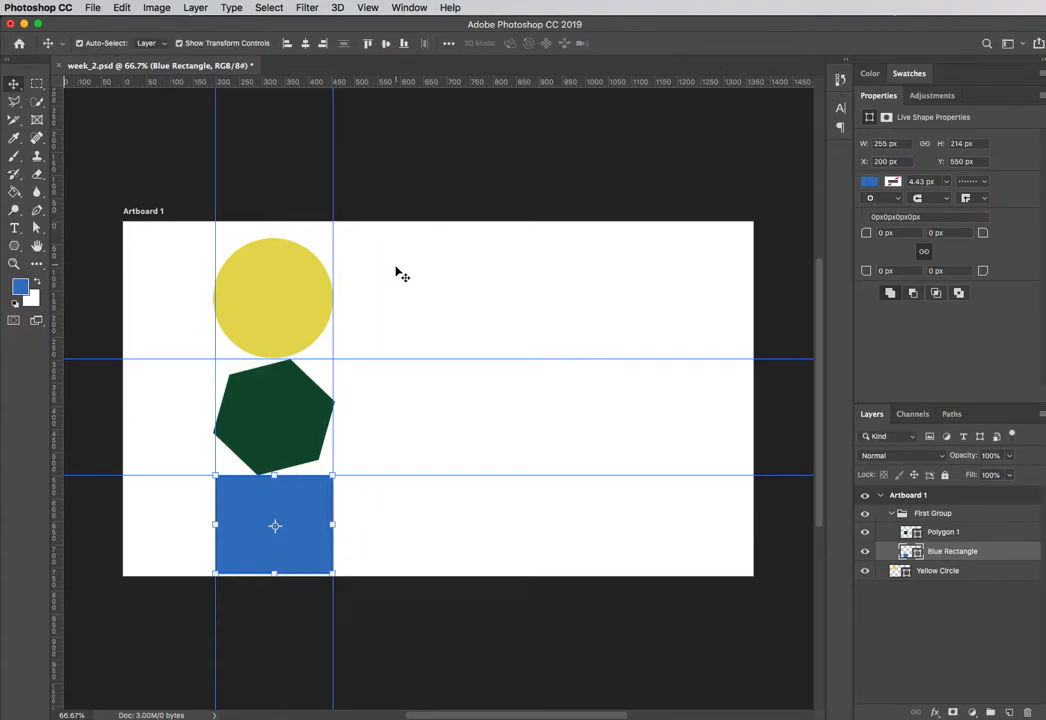
Step: Clear all guides from the document
click(288, 328)
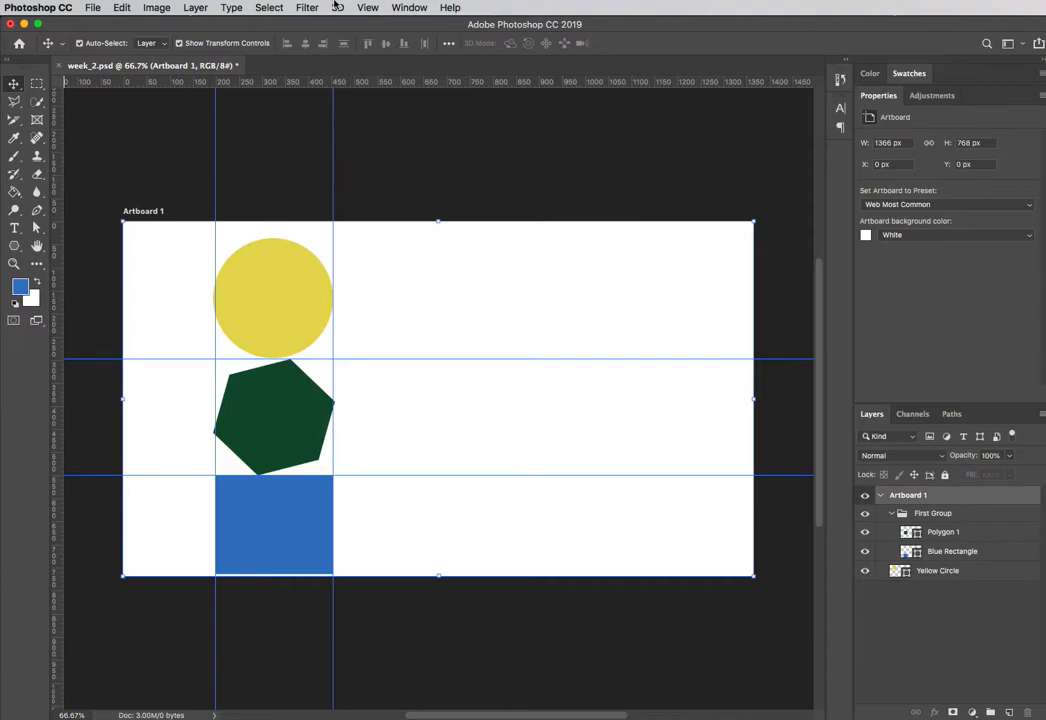
click(368, 8)
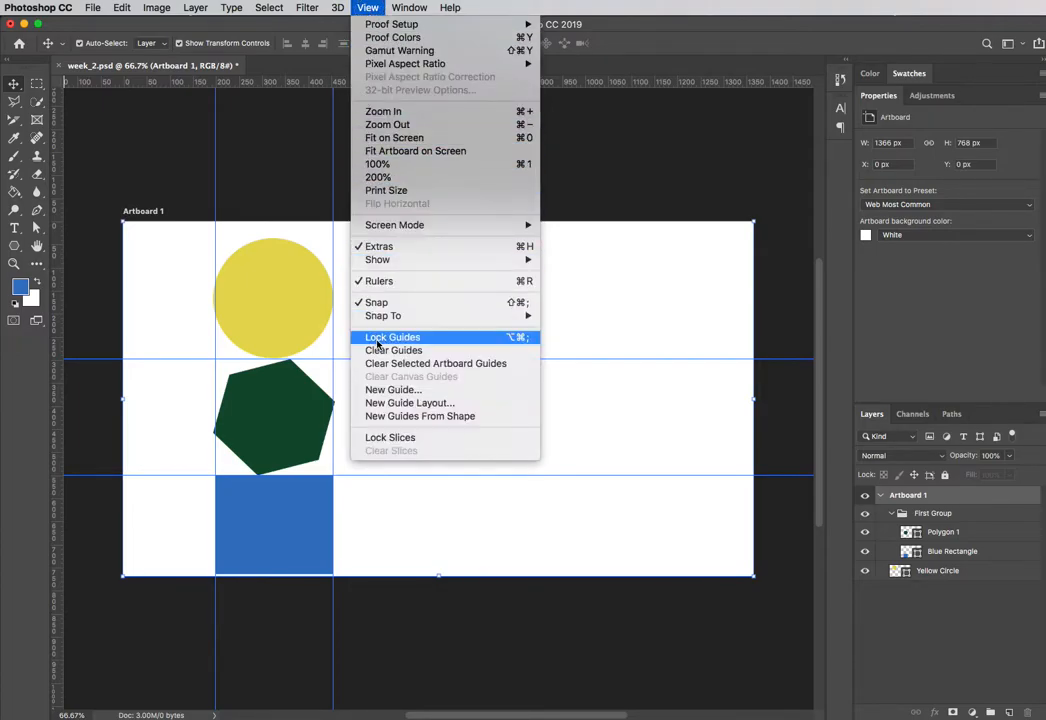
click(413, 354)
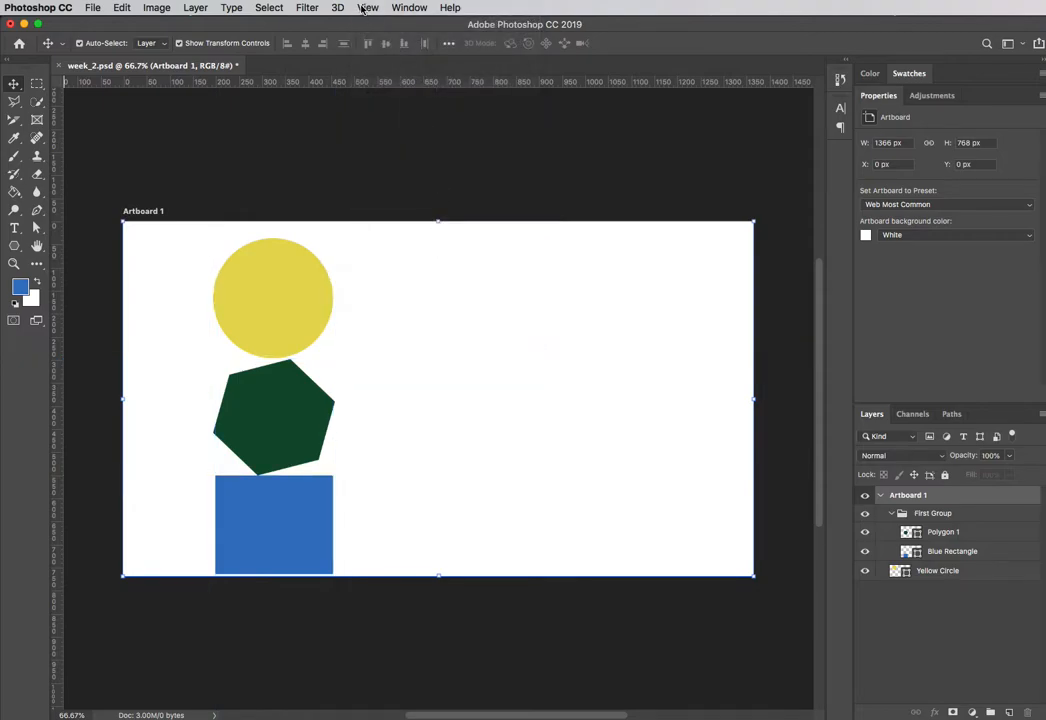
Step: Start a new guide layout for the selected artboard with 12 columns
click(368, 8)
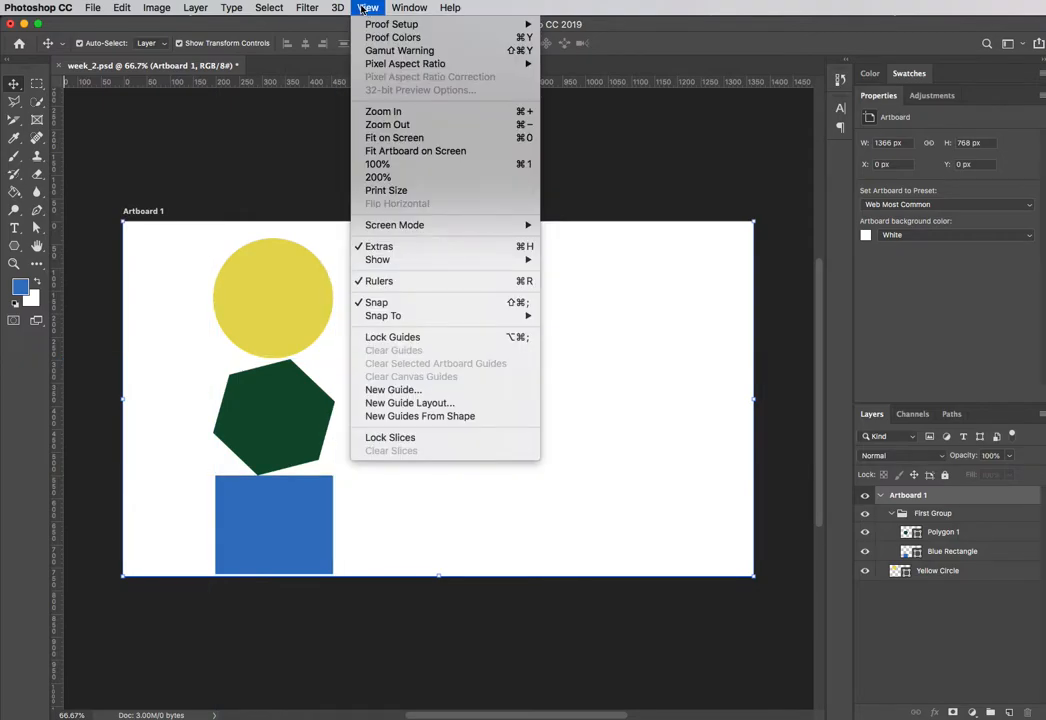
click(424, 403)
mouse_move(617, 210)
mouse_down()
mouse_move(672, 400)
mouse_move(815, 378)
mouse_move(567, 420)
mouse_move(626, 430)
mouse_up()
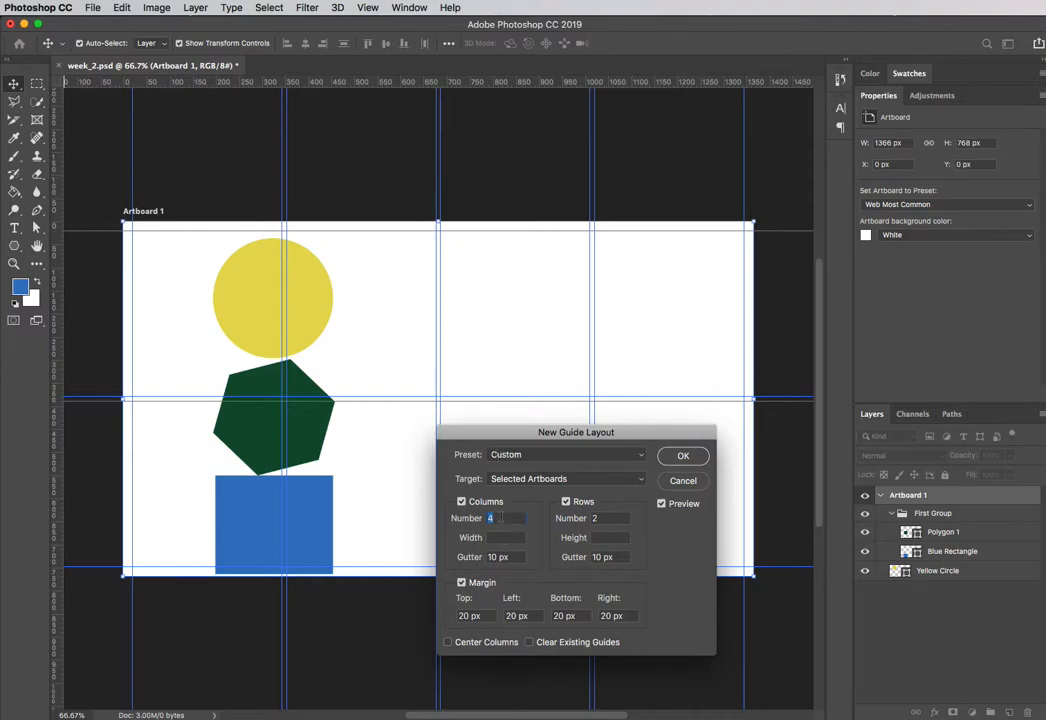
text(12)
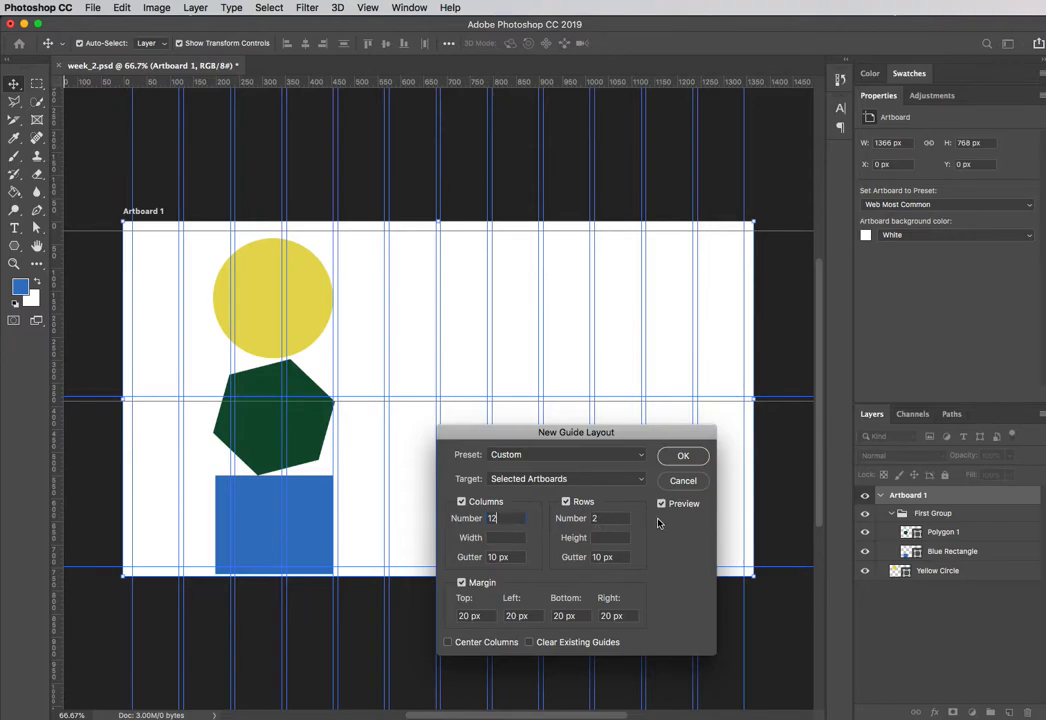
Step: Leave the column gutter empty, set the row gutter to 0, and apply the guide layout
click(498, 557)
text(20)
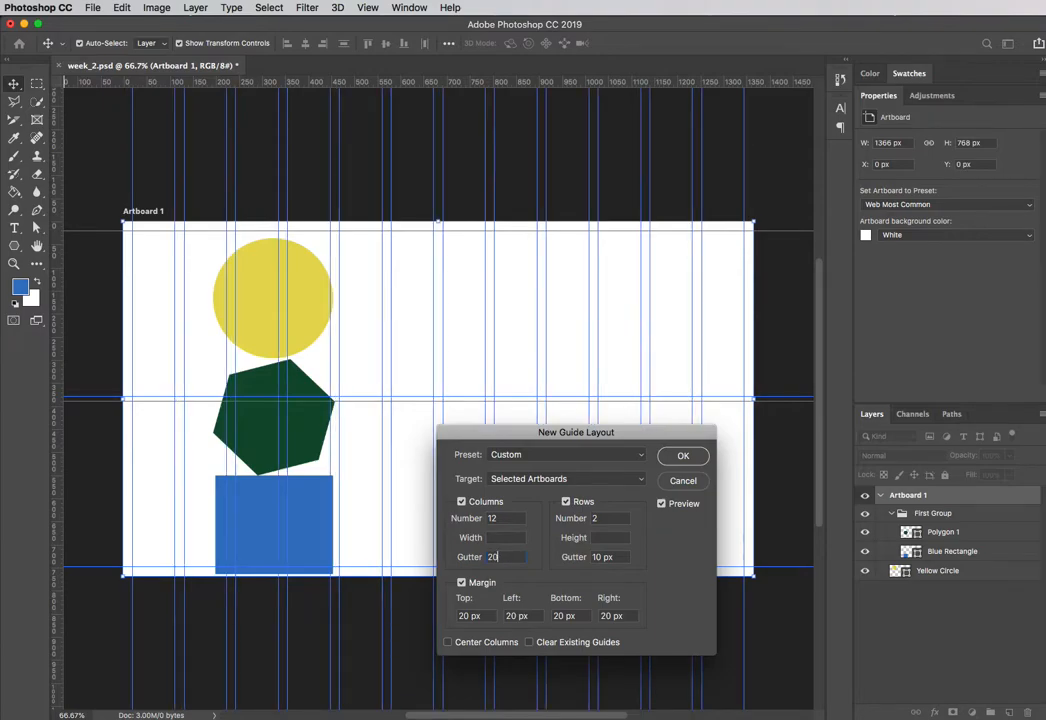
key(BackSpace)
key(BackSpace)
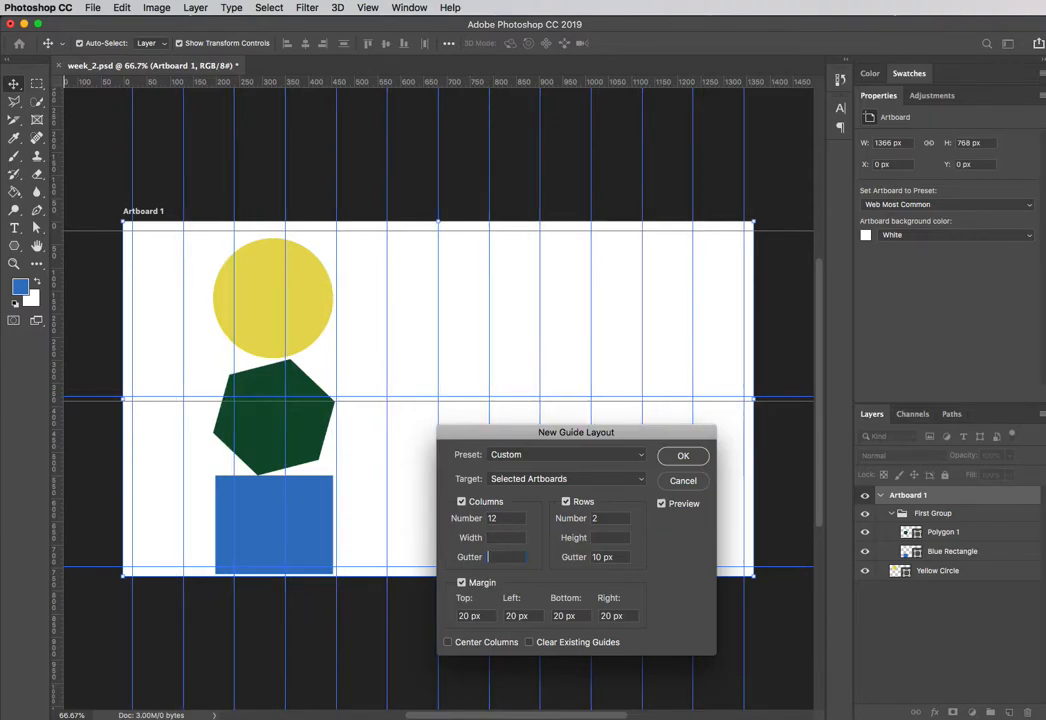
click(617, 563)
text(0)
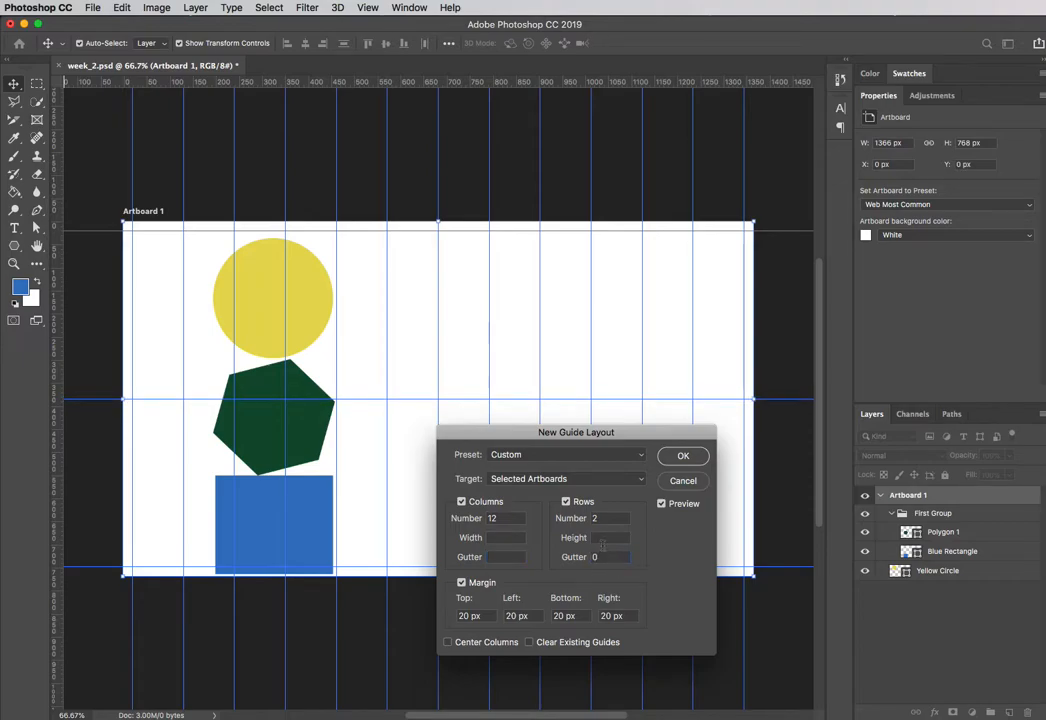
click(661, 555)
click(682, 459)
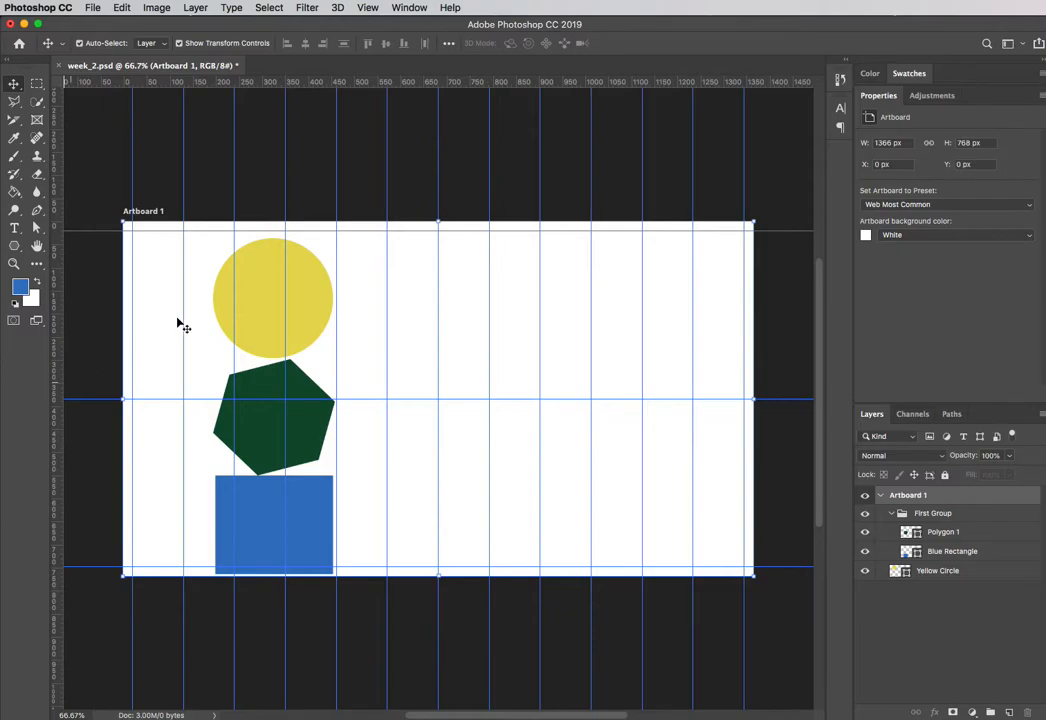
Step: Scale the yellow circle down to 109 px and fit it into the second guide column
click(256, 307)
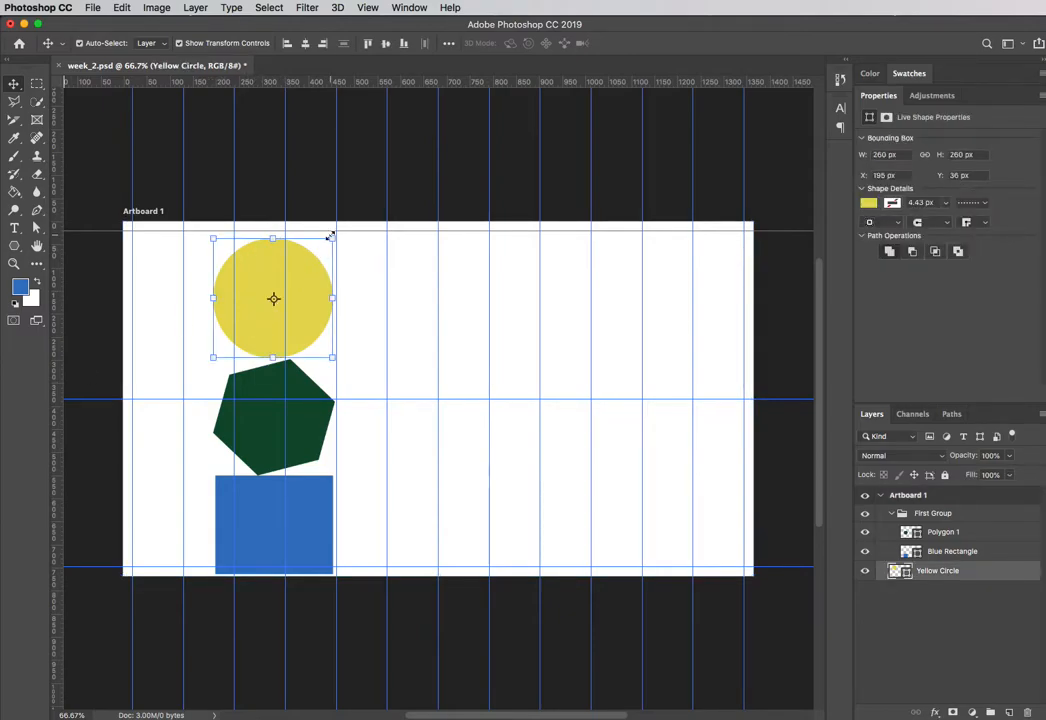
drag(332, 238, 238, 241)
key(Return)
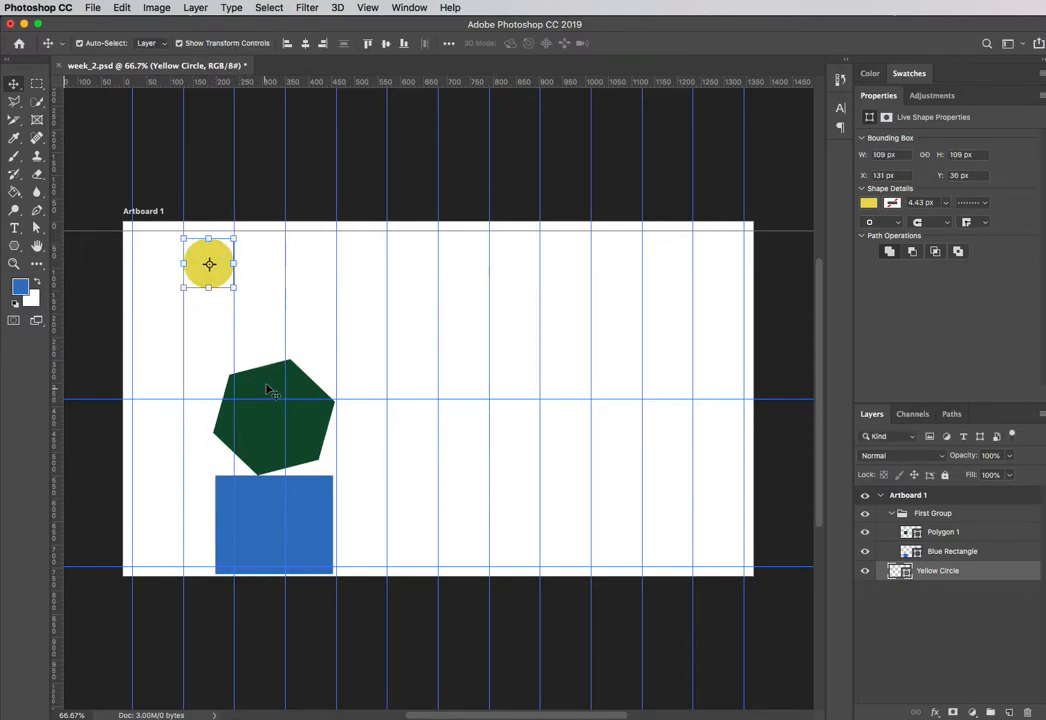
Step: Scale the green polygon down to one column's width and place it in the column directly beside the yellow circle
click(268, 388)
drag(275, 350, 259, 259)
key(Return)
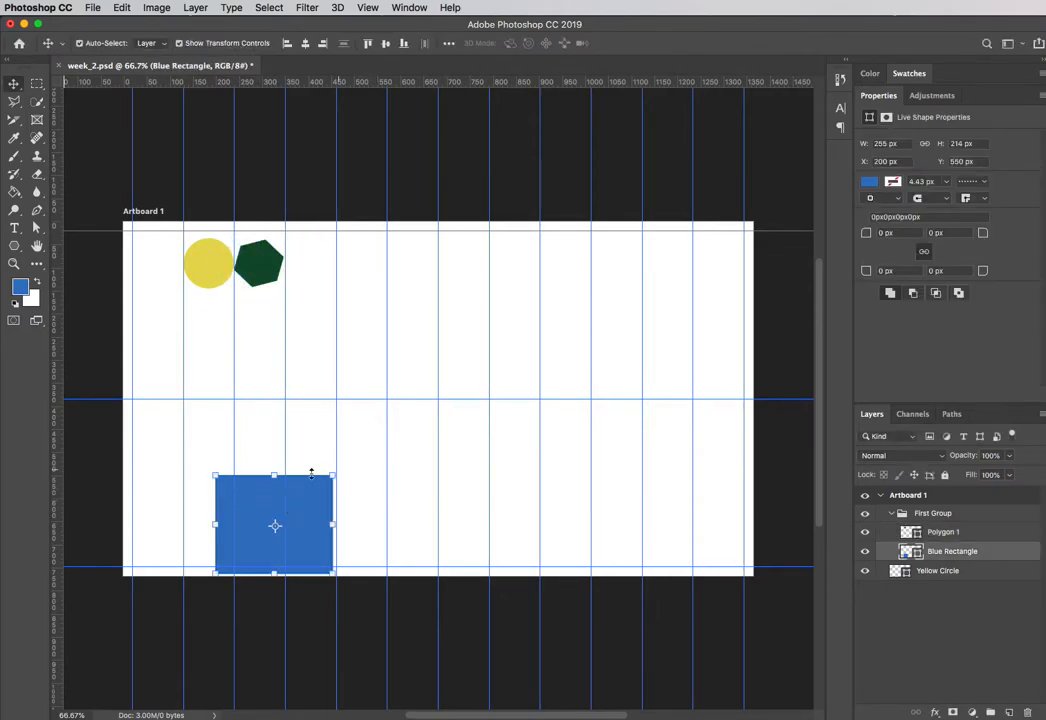
Step: Scale the blue rectangle to 110 × 93 px and place it in the column beside the polygon, at X 352 px, Y 36 px
key(ctrl+t)
drag(331, 476, 292, 290)
key(super+z)
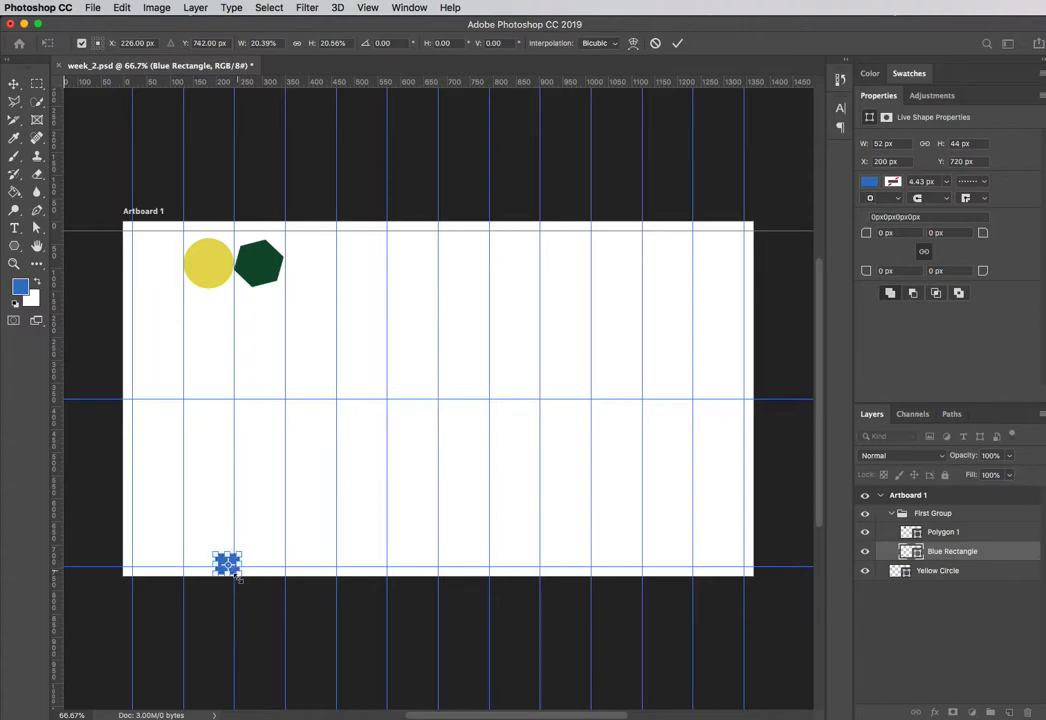
drag(241, 552, 337, 288)
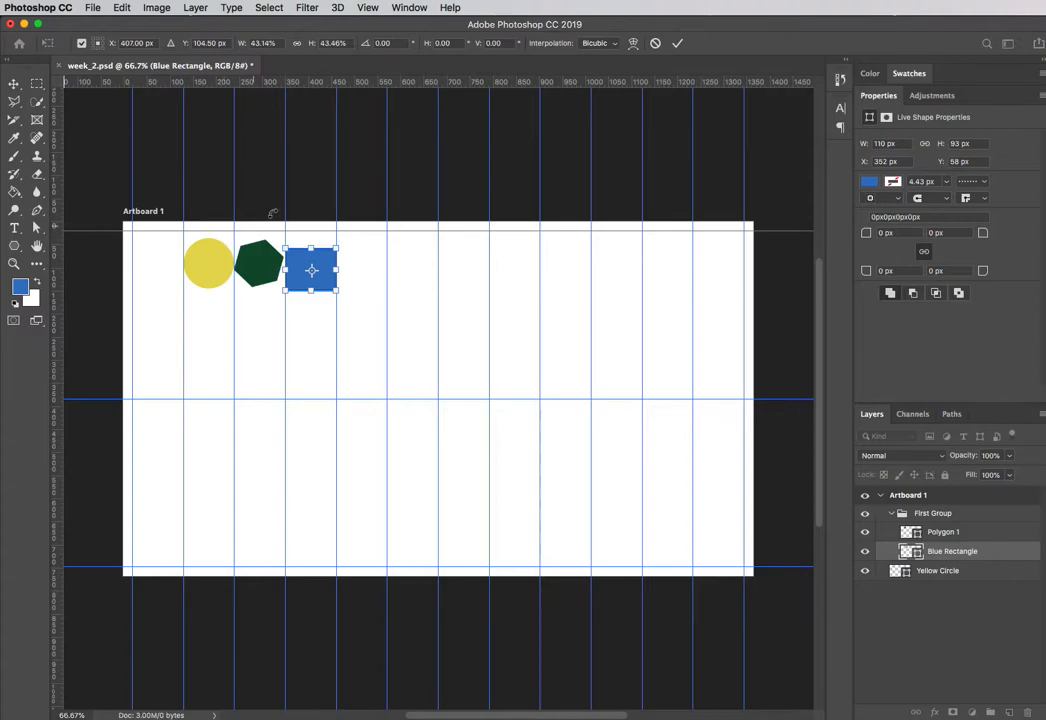
click(677, 43)
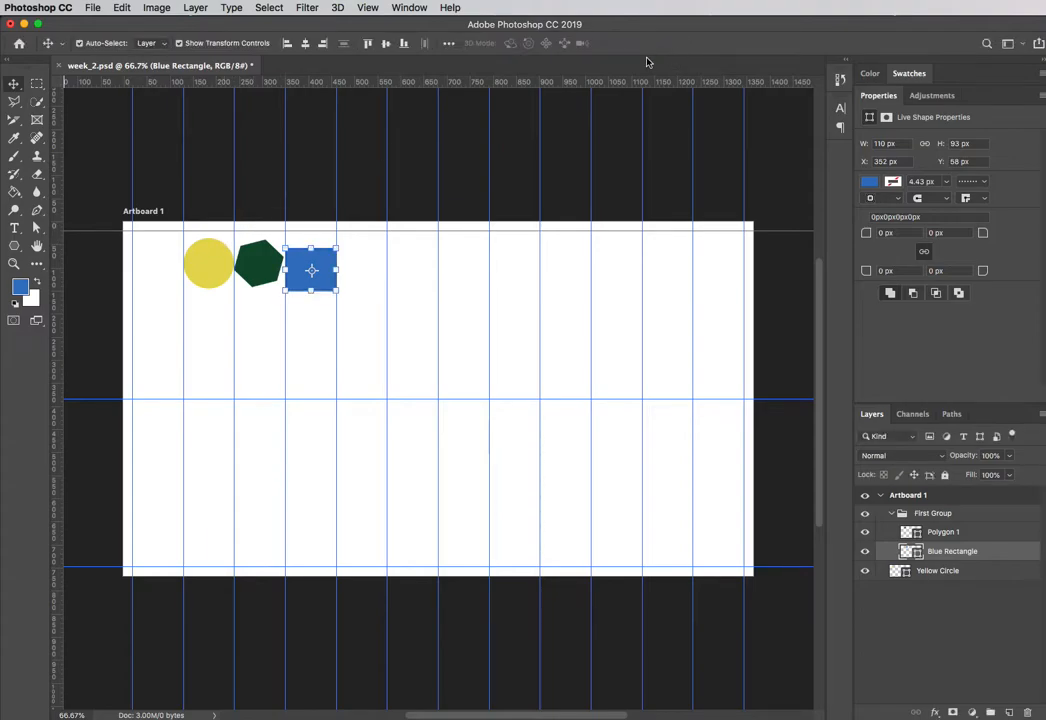
click(325, 262)
drag(325, 262, 324, 250)
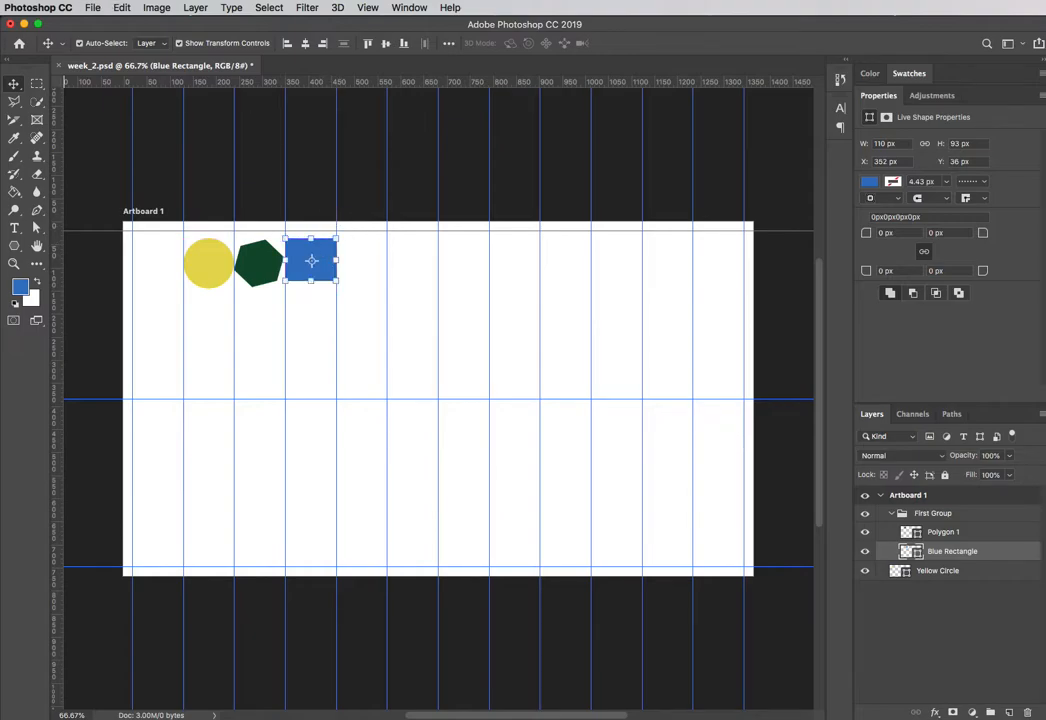
Step: Try bright green (#83ff46) as the active artboard guide color in the Guides, Grid & Slices preferences, then discard the change
click(40, 9)
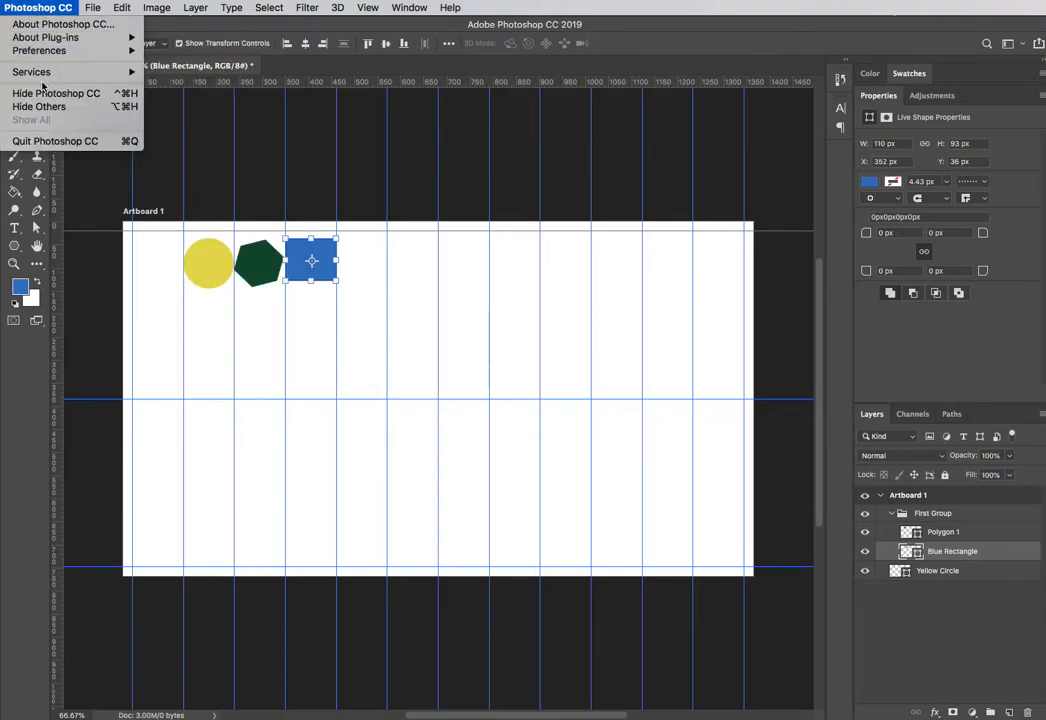
mouse_move(96, 52)
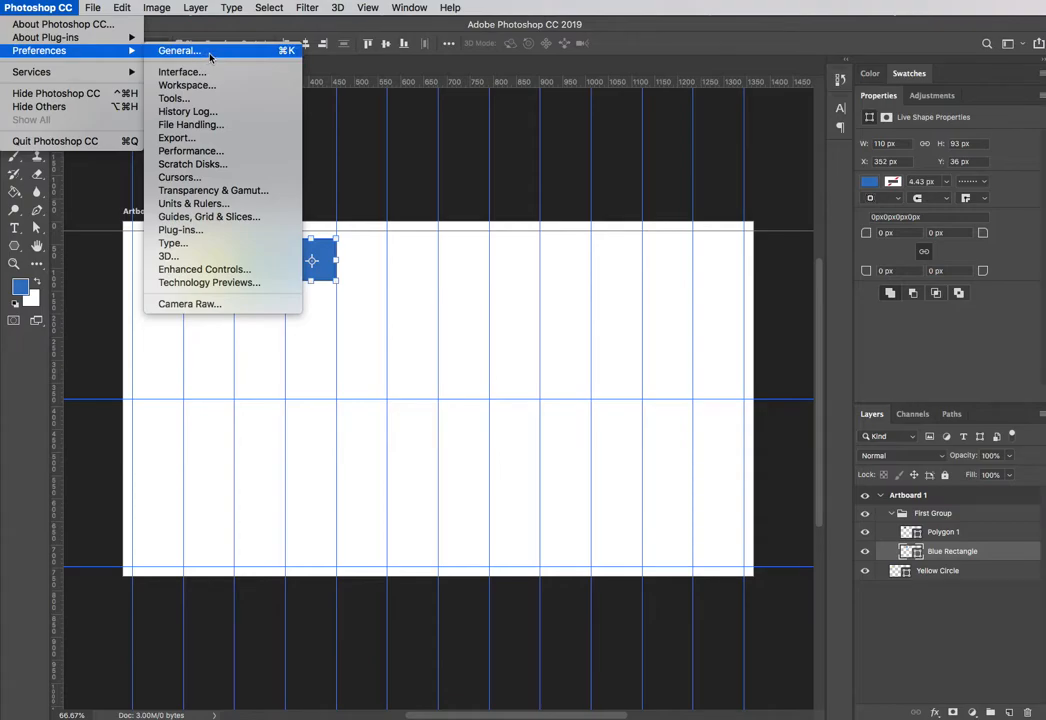
click(234, 218)
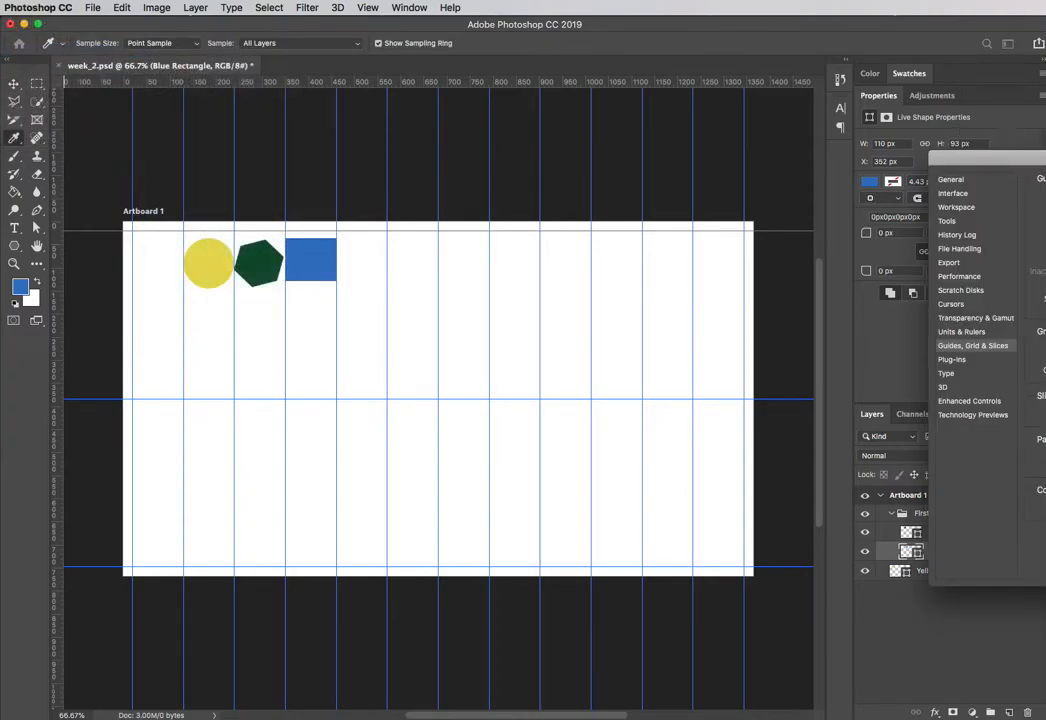
drag(1040, 158, 402, 115)
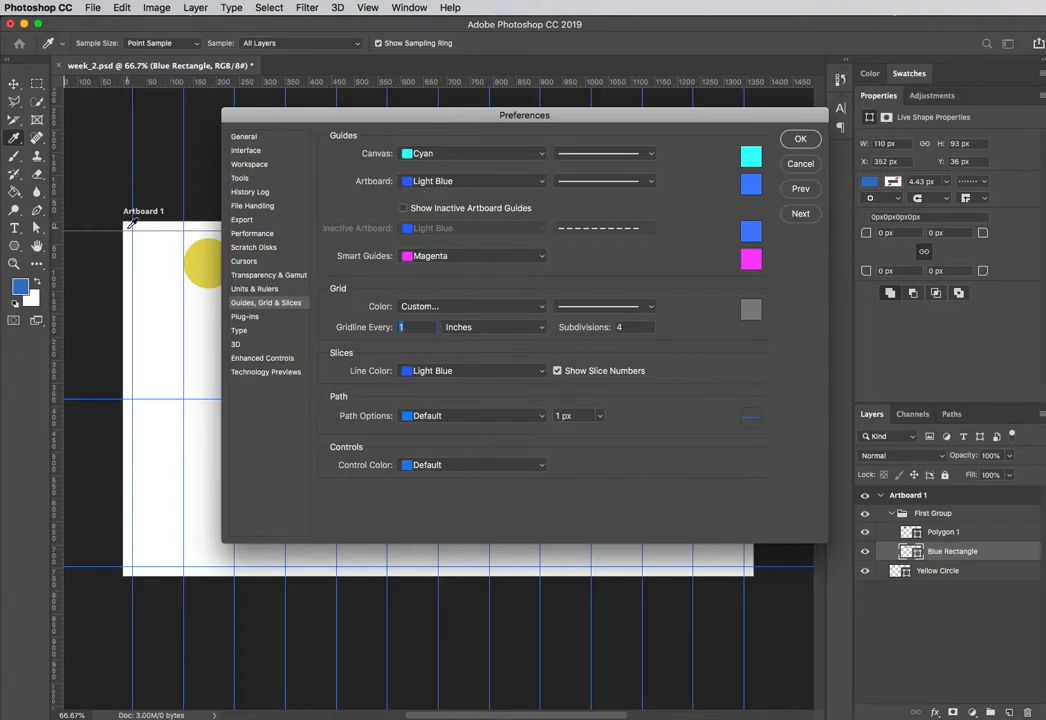
click(751, 187)
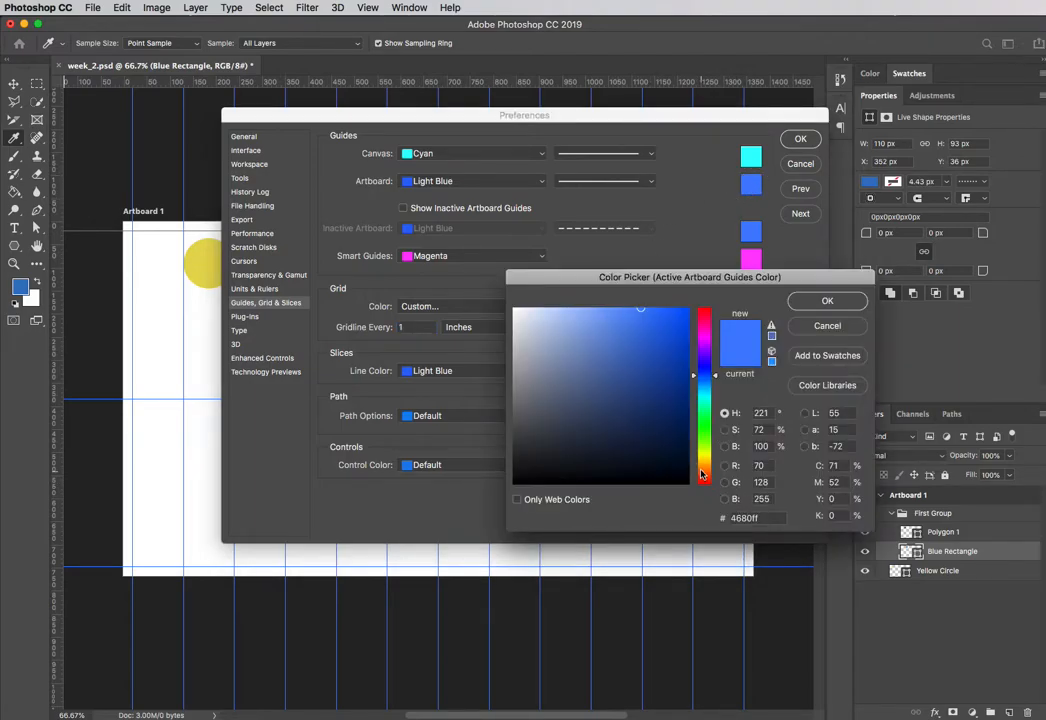
click(702, 435)
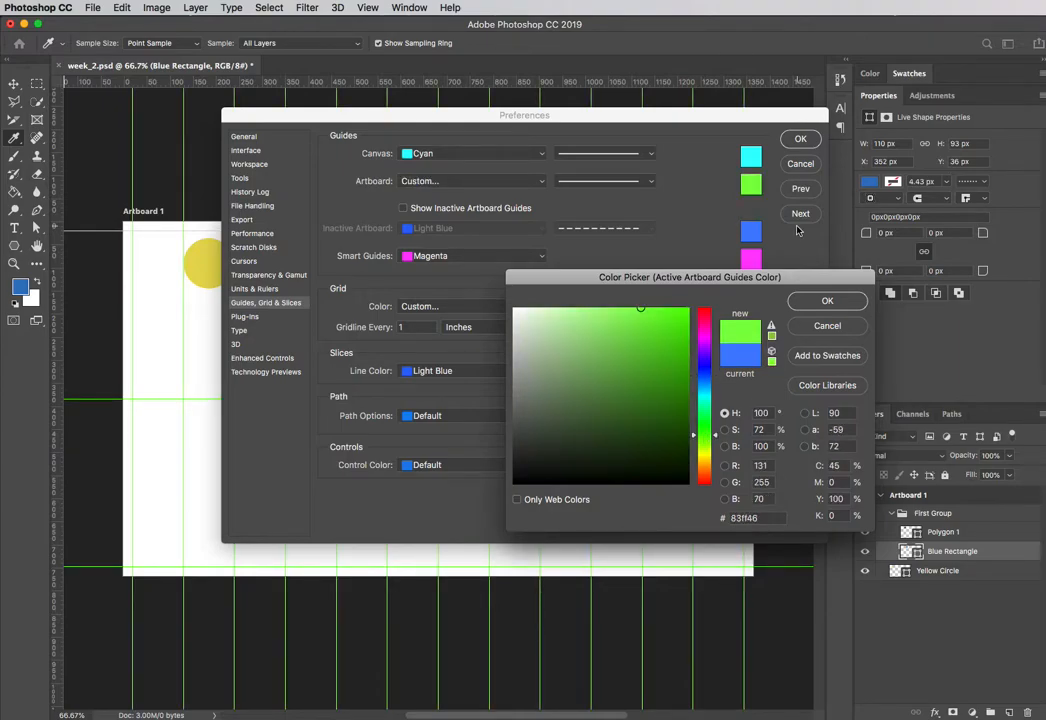
click(827, 325)
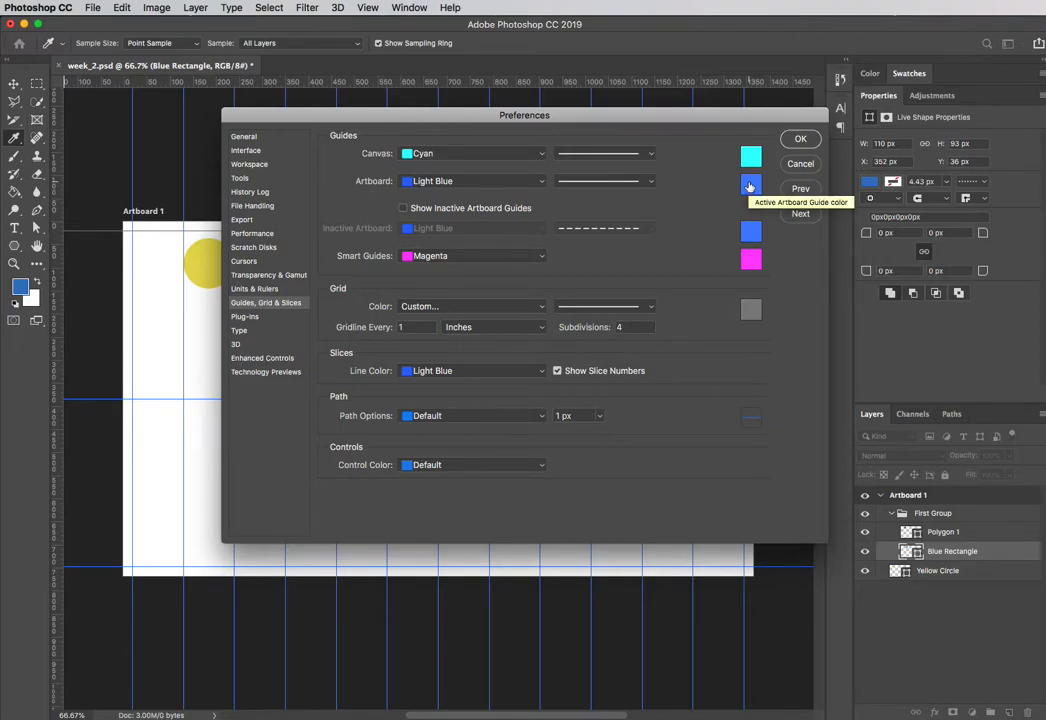
click(801, 166)
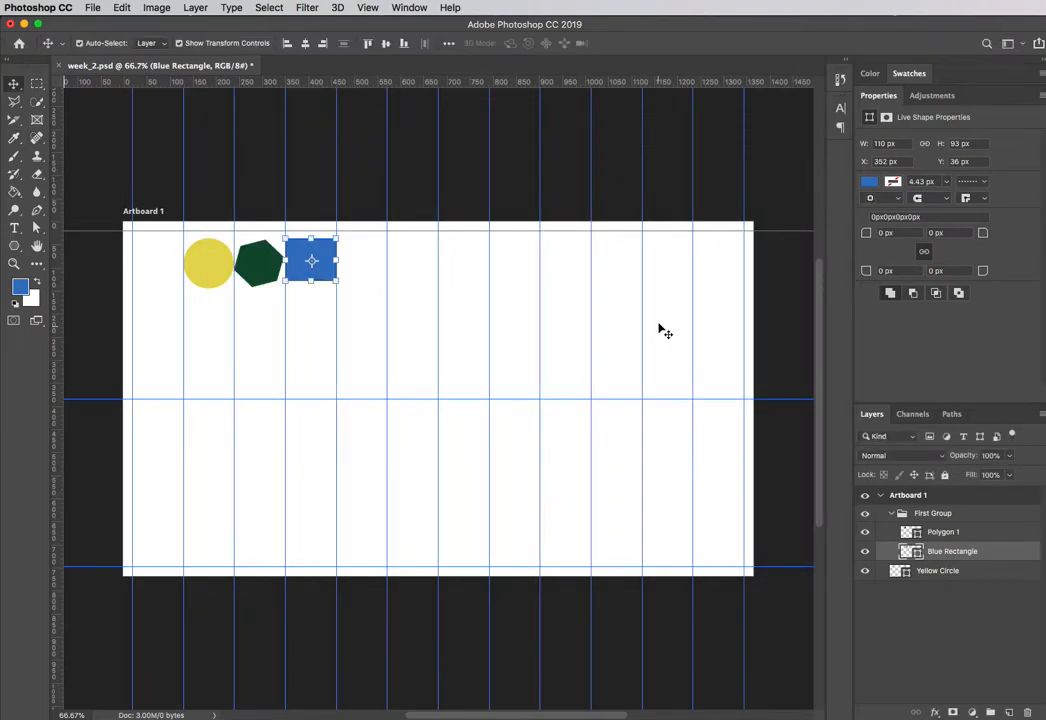